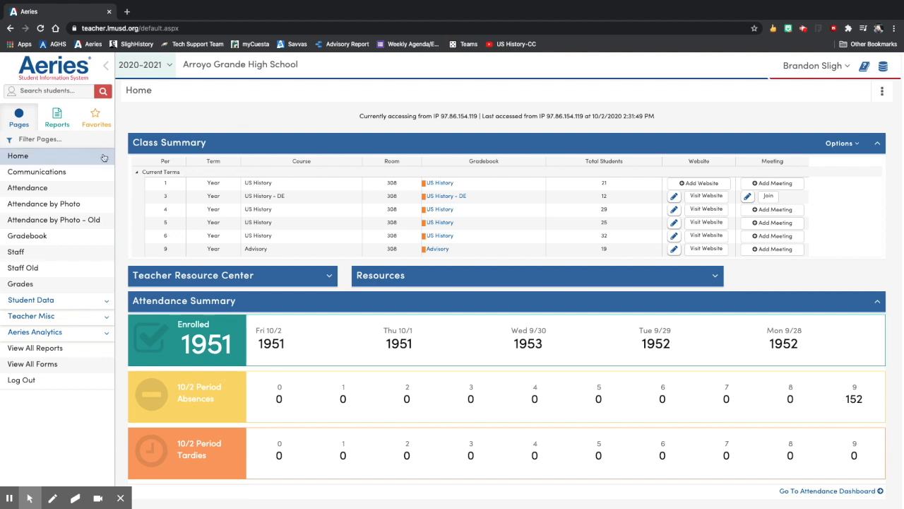
Step: Review the period 1 US History gradebook's scores by class and the score entry page for Lincoln's Gettysburg Address Activity
left_click(52, 234)
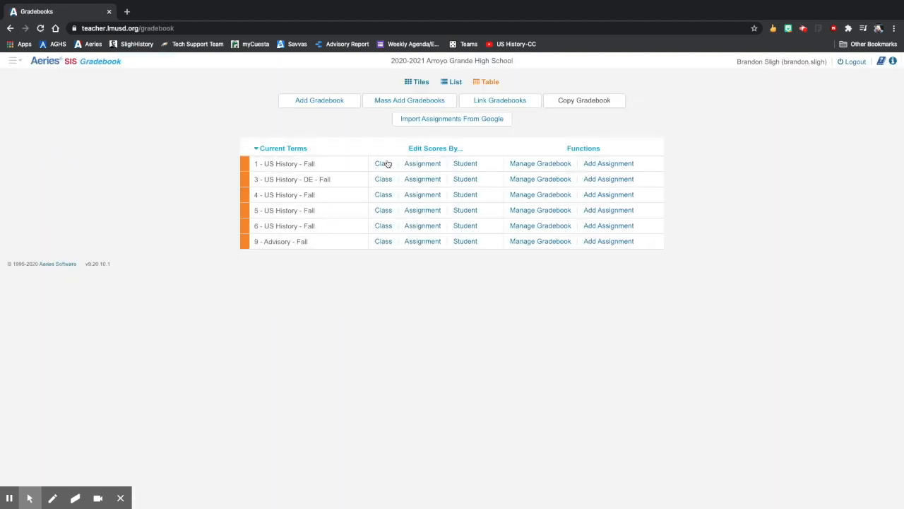
left_click(383, 163)
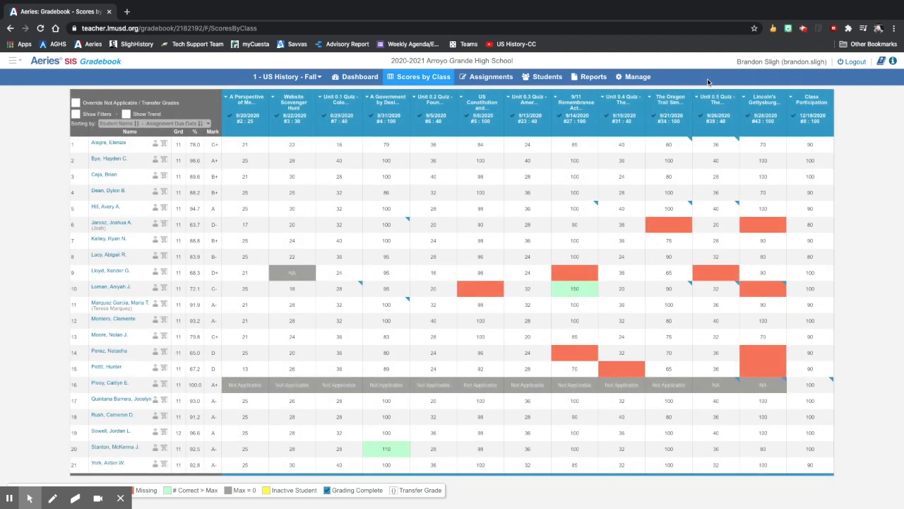
mouse_move(761, 105)
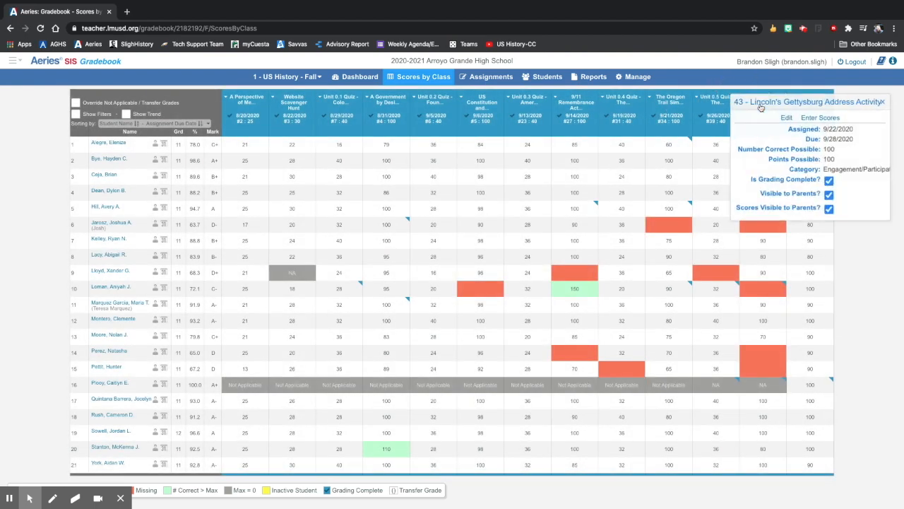
left_click(815, 117)
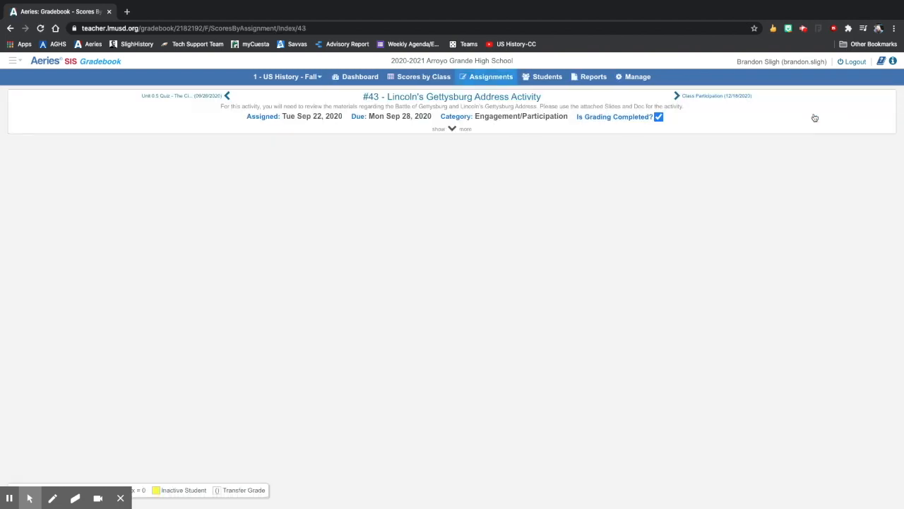
left_click(450, 128)
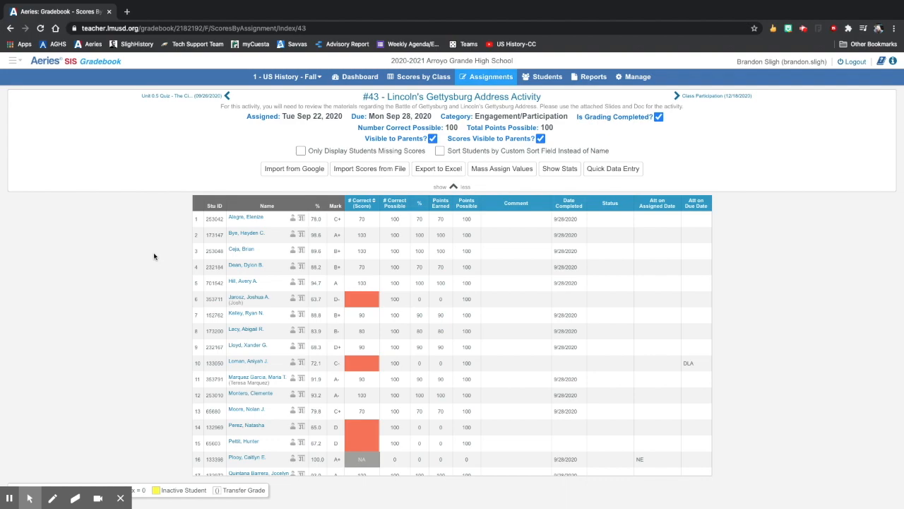
left_click(422, 76)
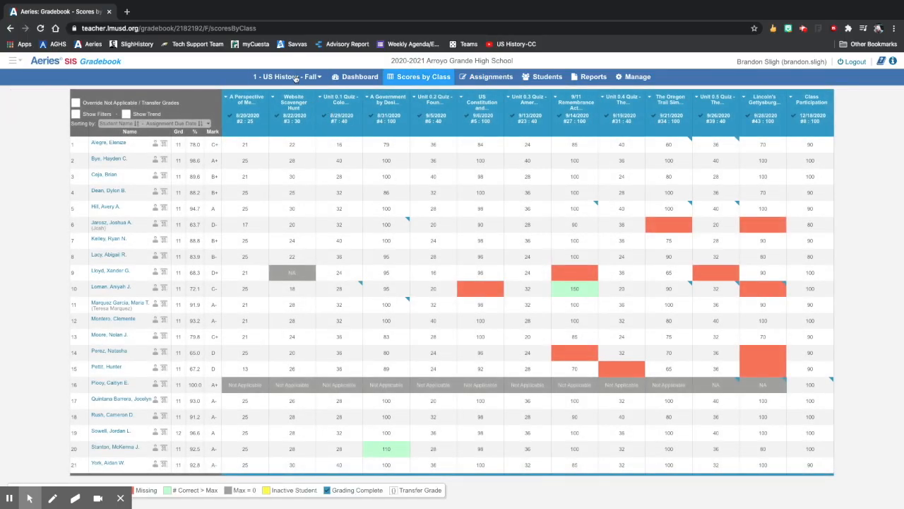
left_click(351, 77)
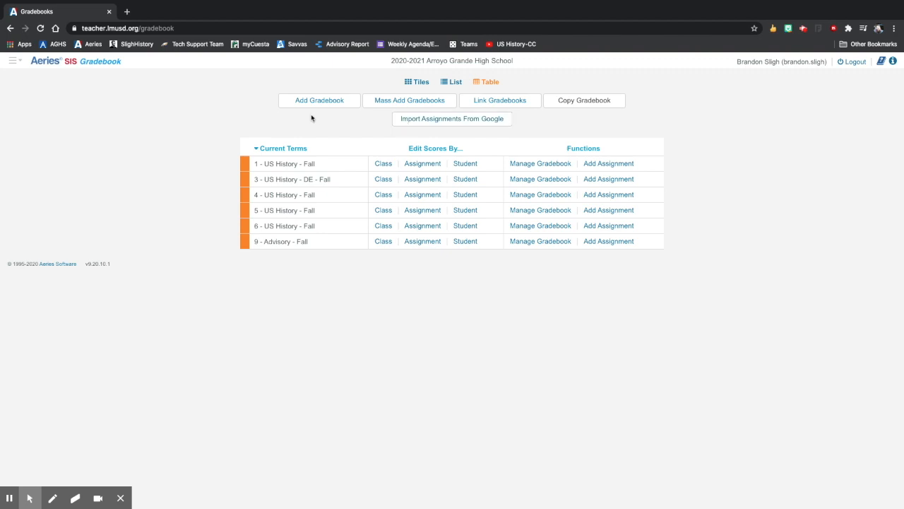
Step: Link the period 1 US History class to the existing Google Classroom US-1 from the home page's class summary
left_click(21, 62)
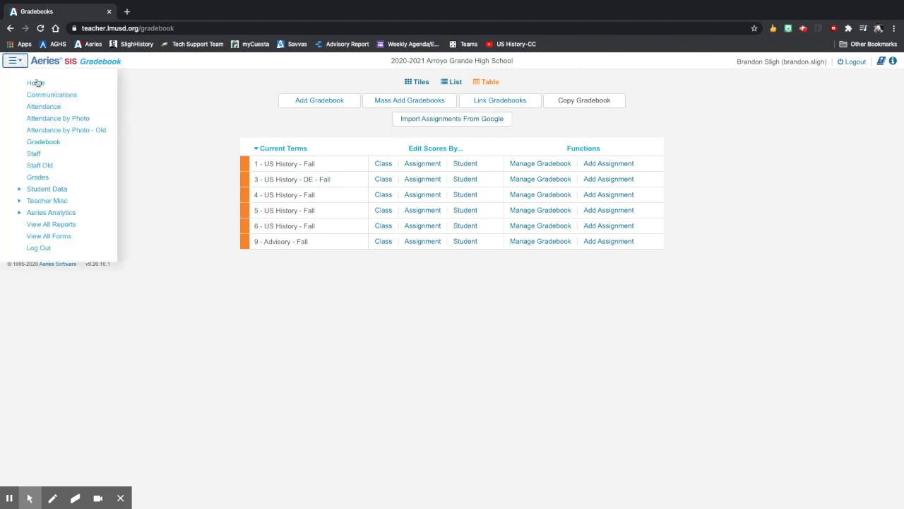
left_click(35, 83)
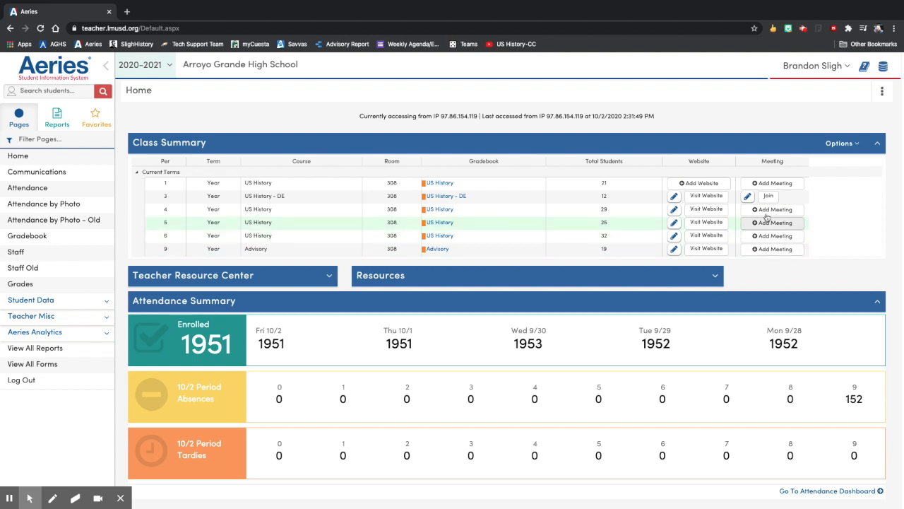
left_click(693, 184)
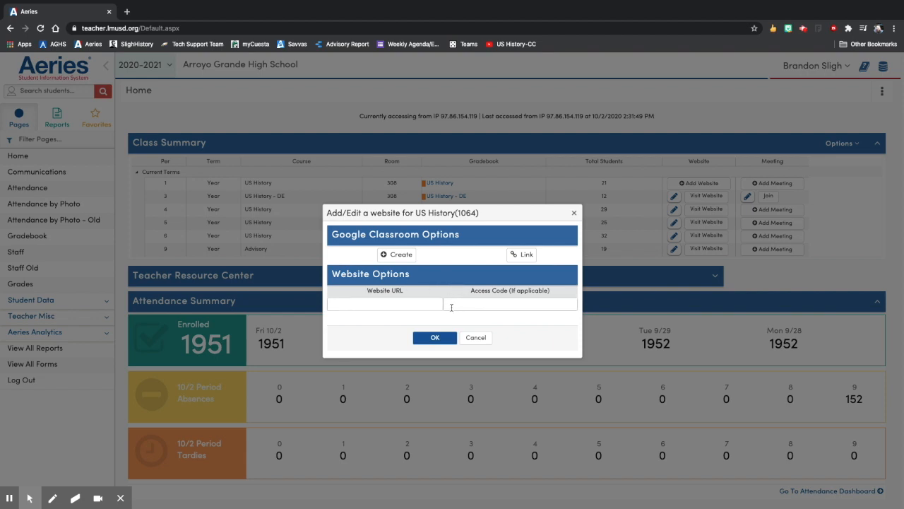
left_click(525, 258)
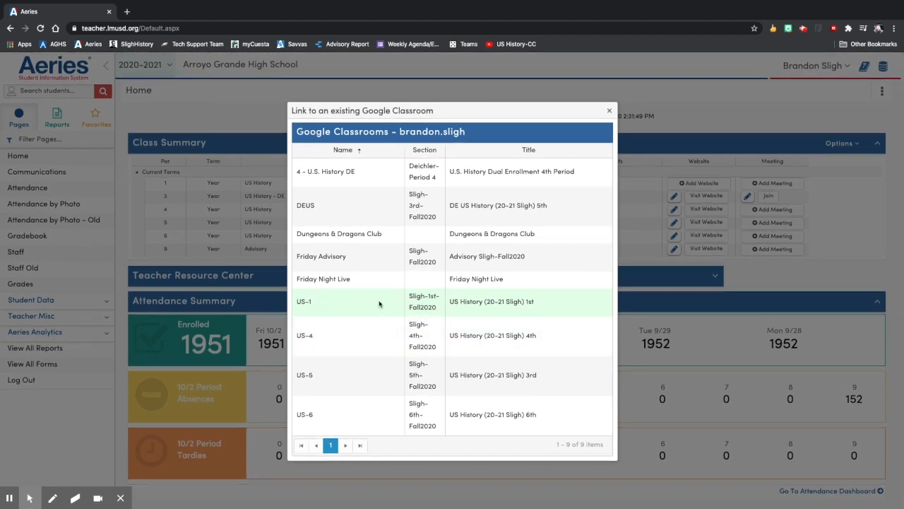
left_click(373, 303)
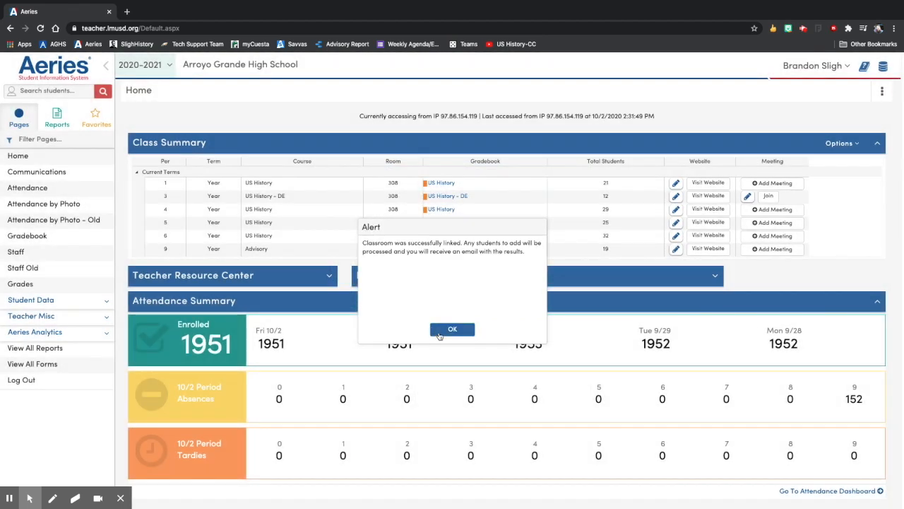
left_click(442, 331)
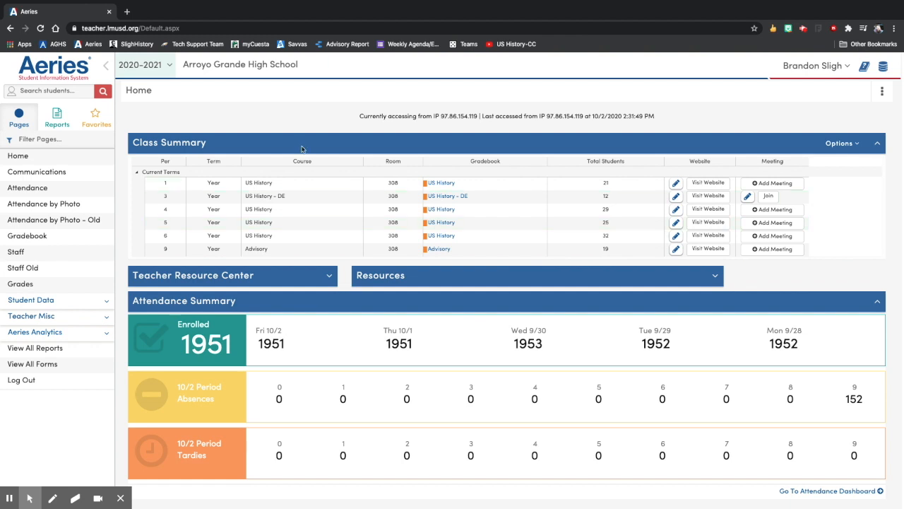
Step: Import assignments with scores from Google for the period 1, 4, 5 and 6 US History gradebooks
left_click(38, 240)
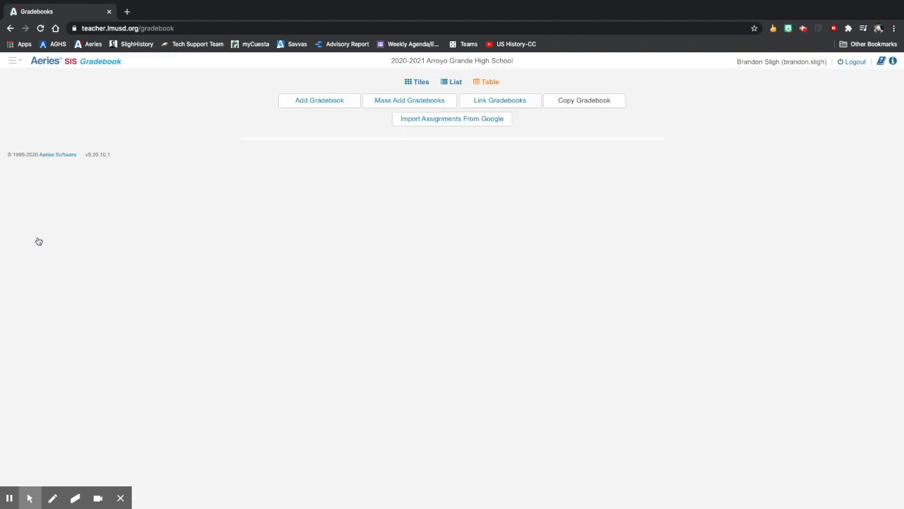
left_click(383, 164)
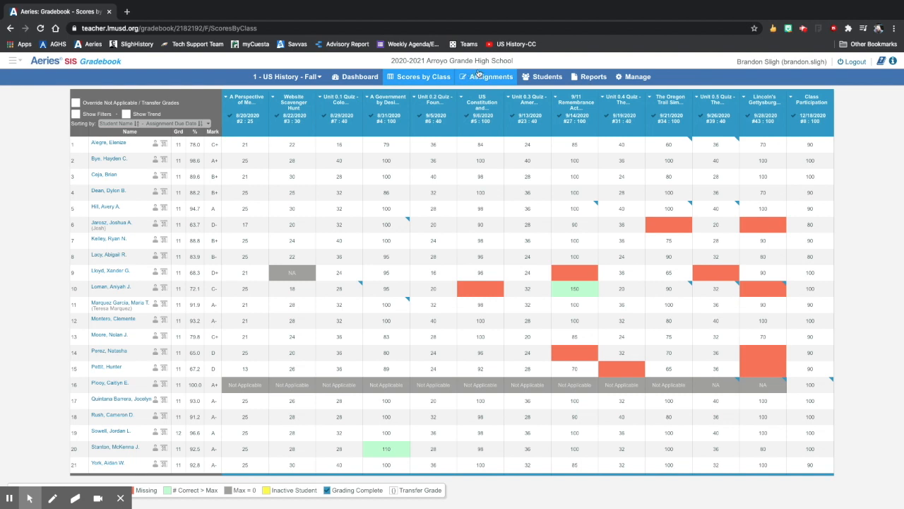
left_click(358, 77)
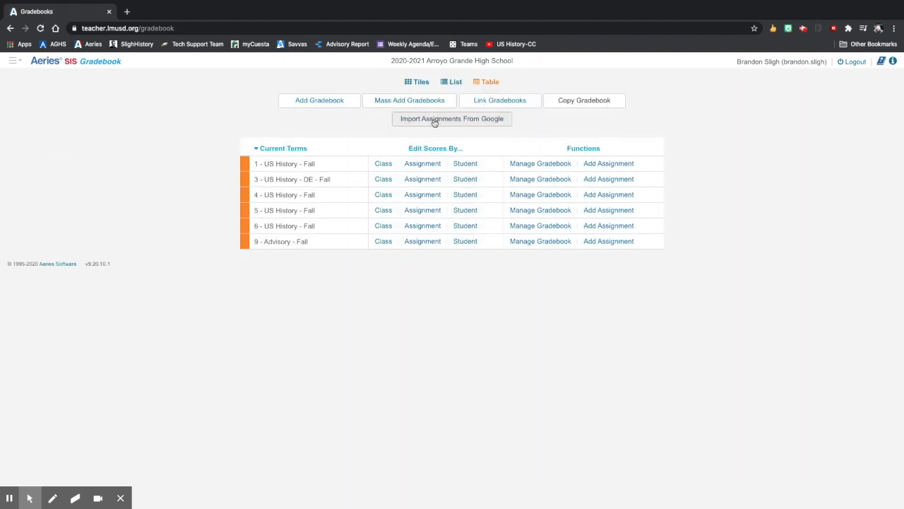
left_click(434, 120)
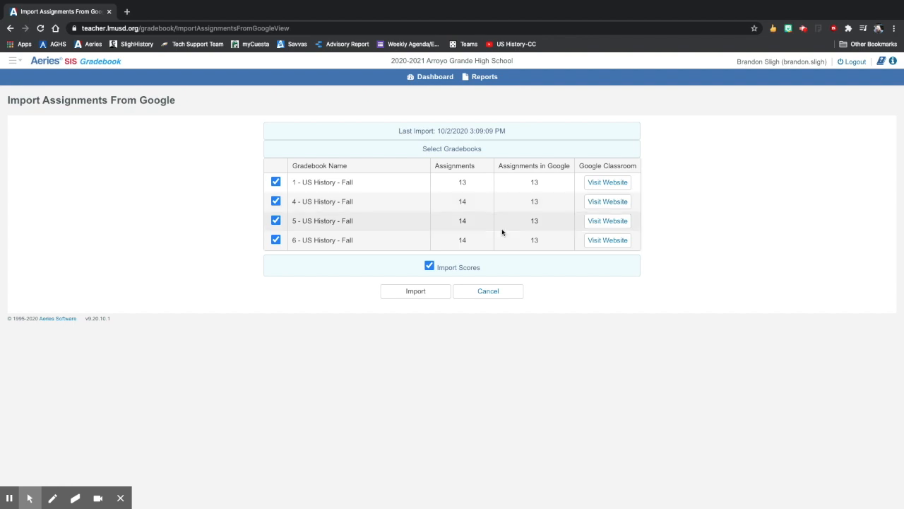
left_click(416, 292)
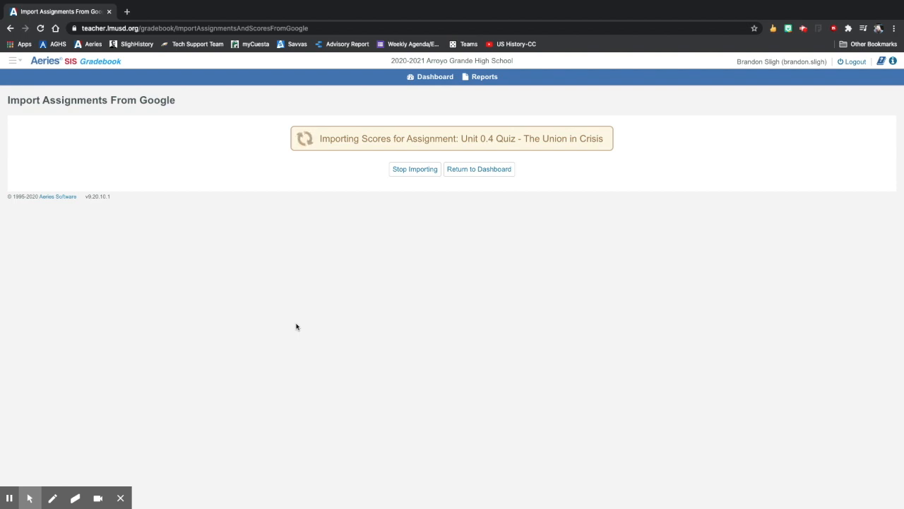
left_click(15, 499)
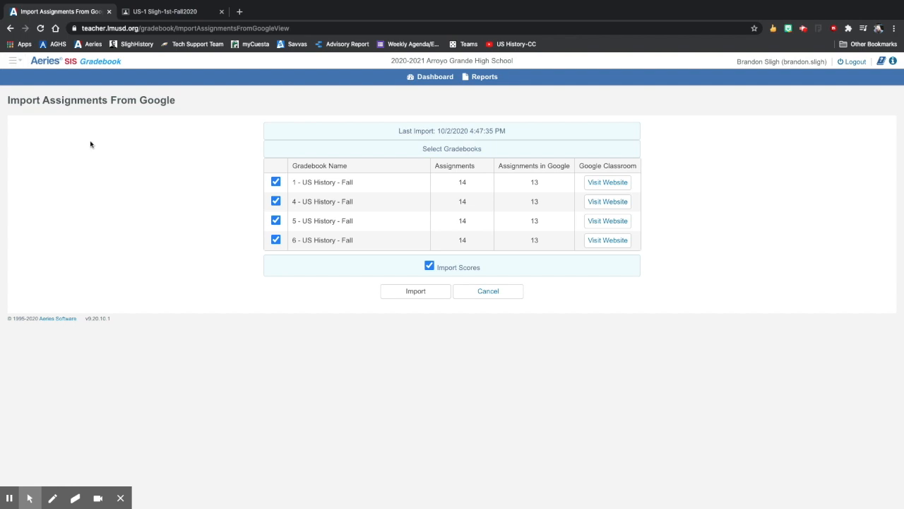
Step: Mark grading as complete for the Unit 0.6 Quiz in the period 1 US History gradebook
left_click(16, 62)
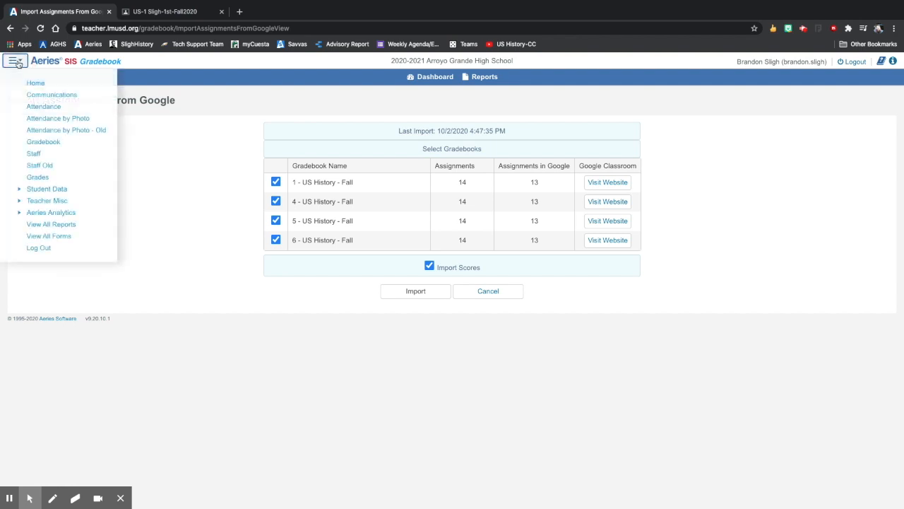
left_click(44, 142)
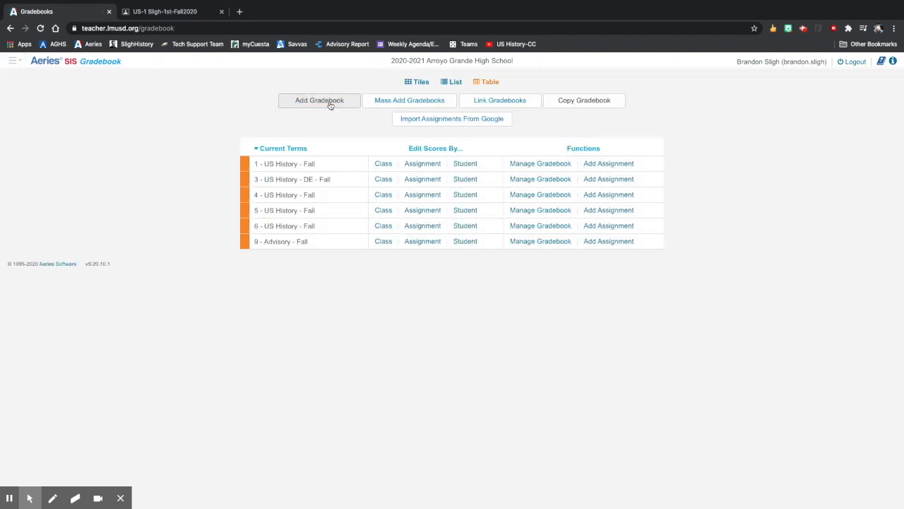
left_click(383, 164)
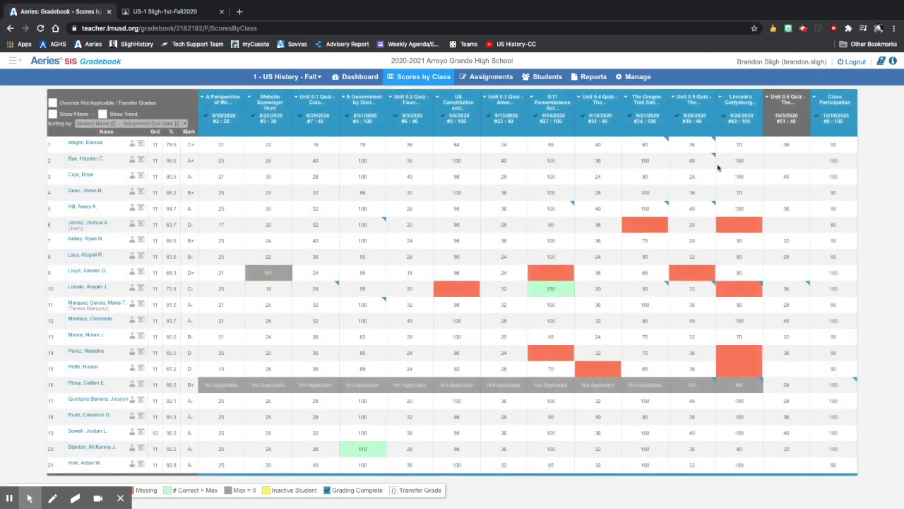
left_click(788, 100)
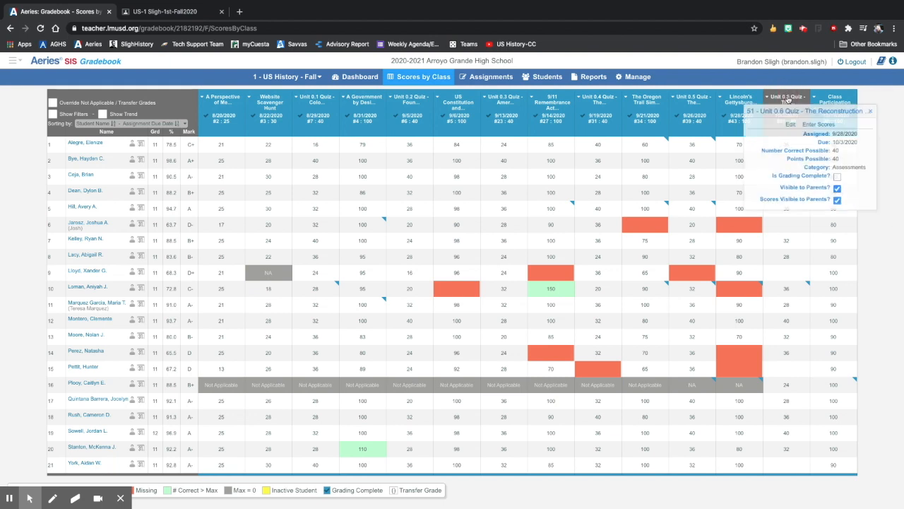
left_click(843, 183)
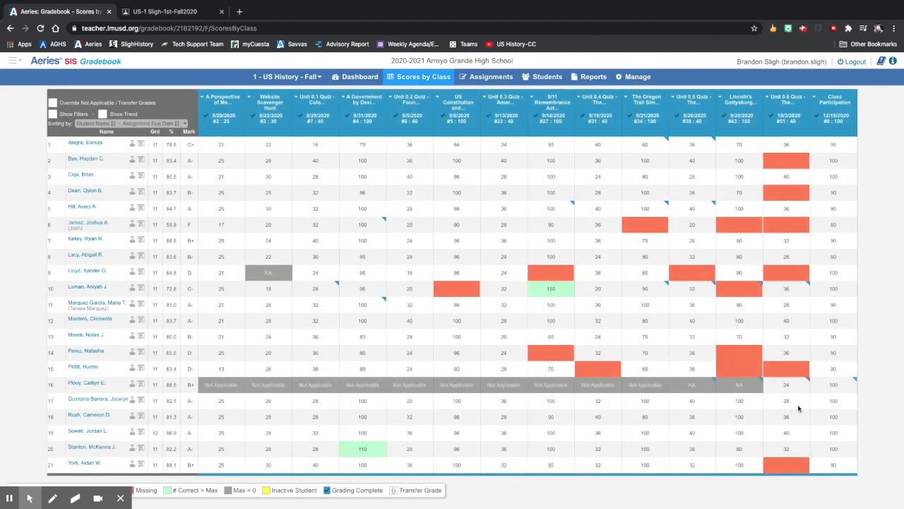
Step: Check the categories of the Unit 0.6 Quiz, Lincoln's Gettysburg Address Activity, Unit 0.5 Quiz and The Oregon Trail Simulation
left_click(786, 100)
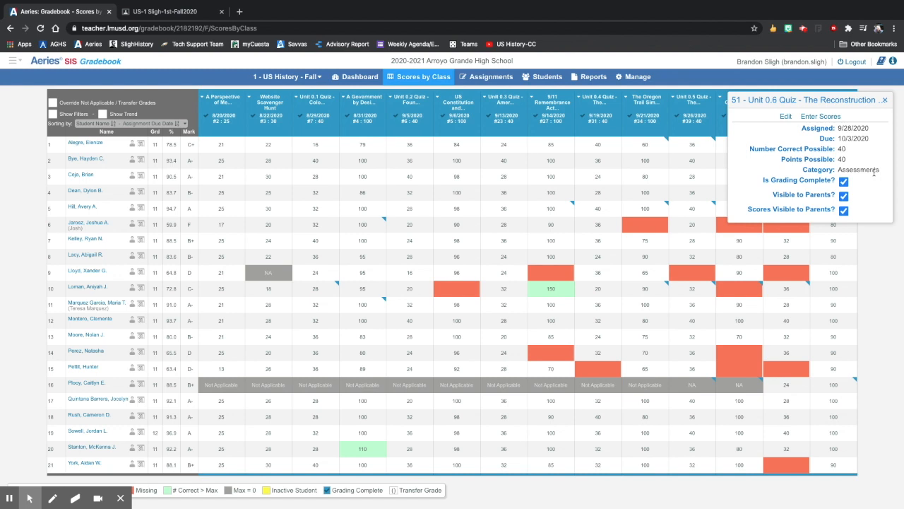
left_click(885, 100)
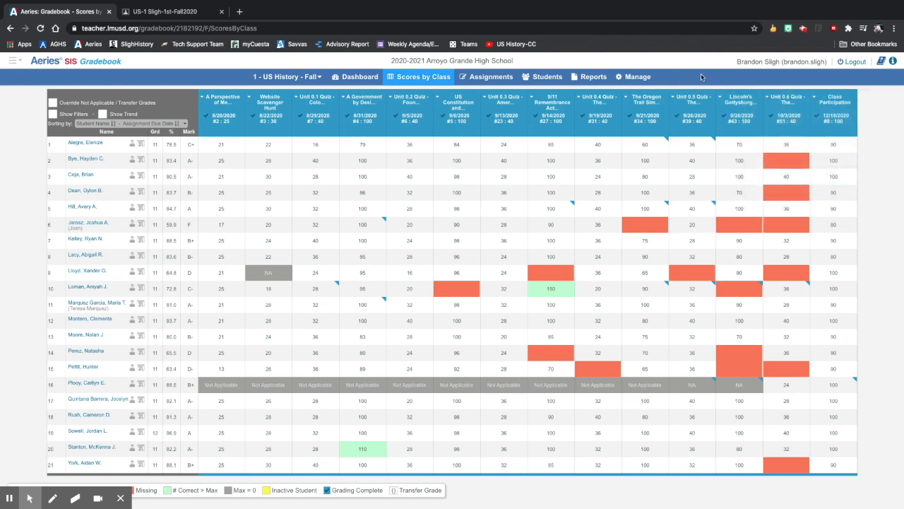
left_click(739, 103)
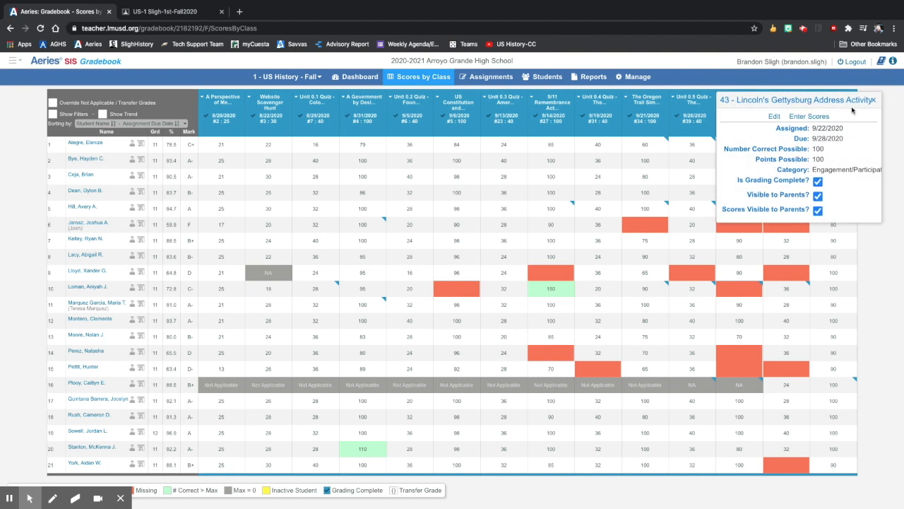
left_click(874, 100)
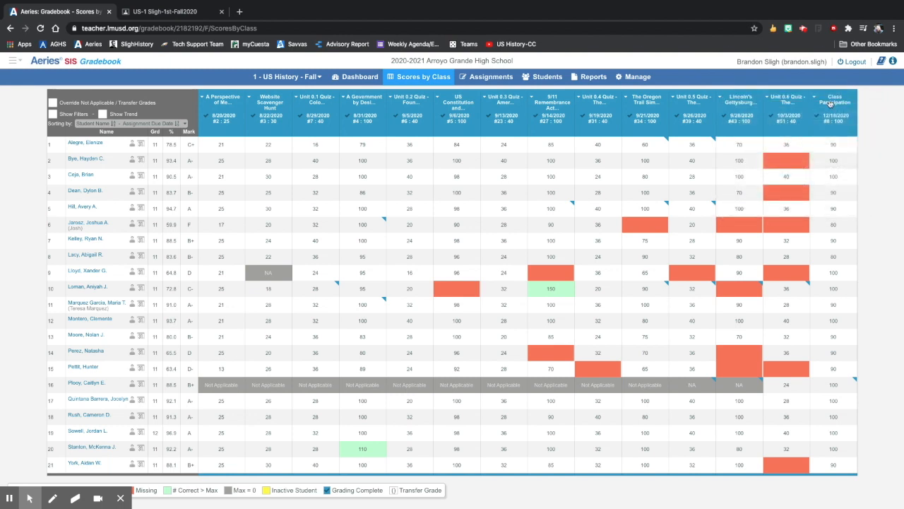
left_click(727, 105)
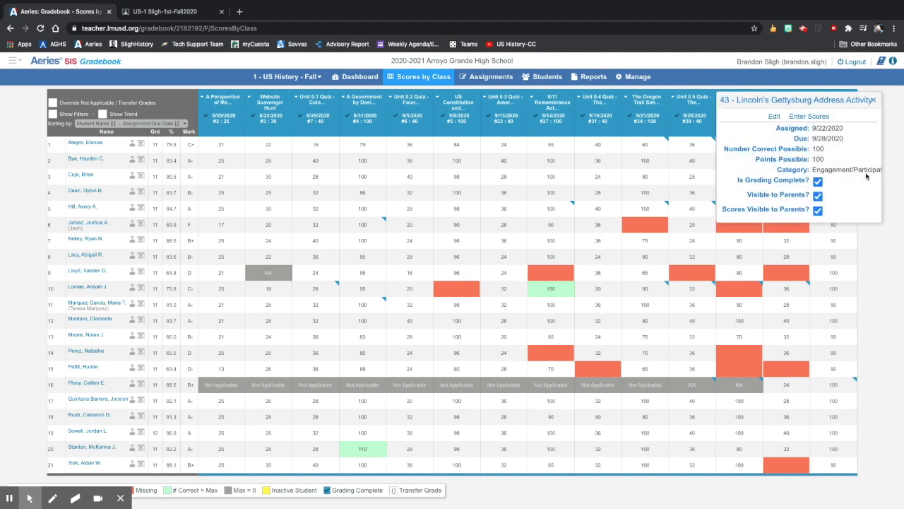
left_click(873, 100)
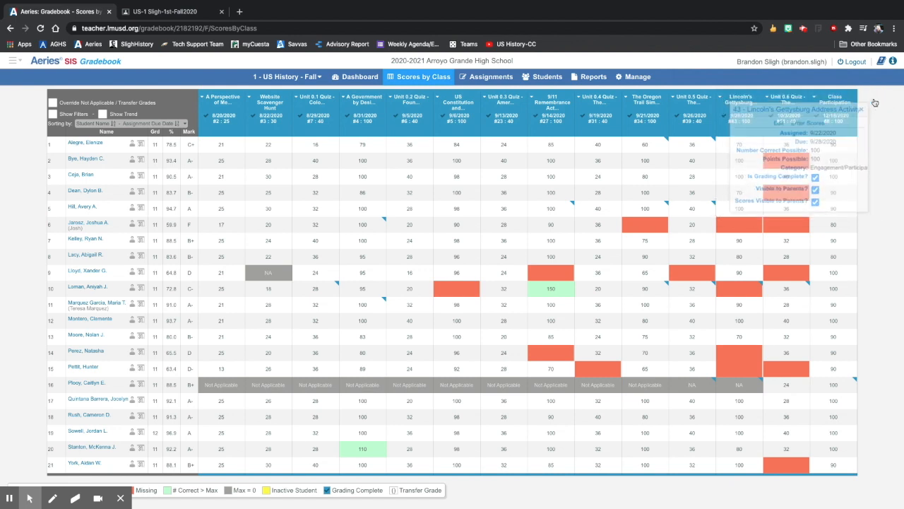
left_click(690, 98)
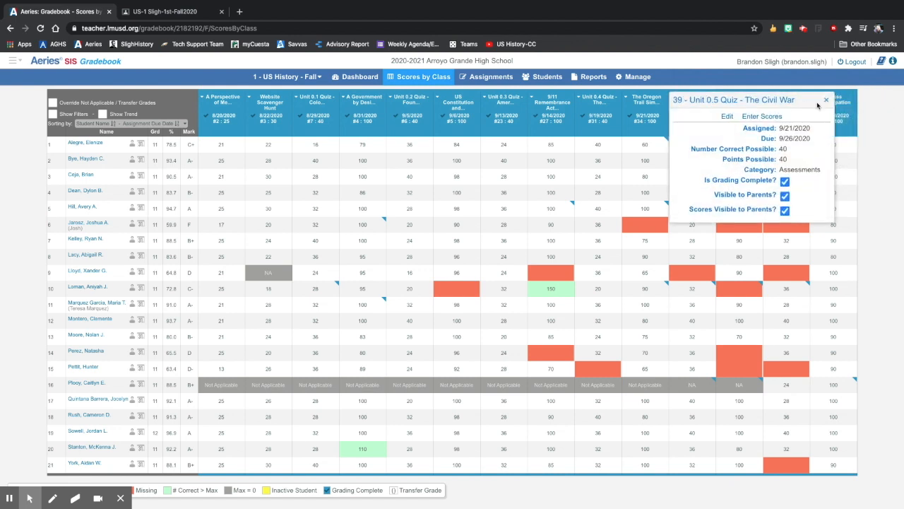
left_click(825, 101)
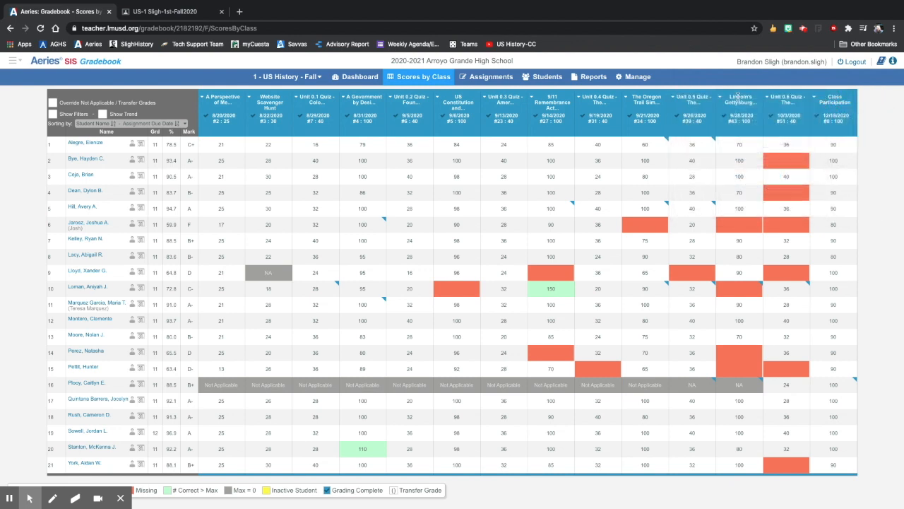
left_click(654, 100)
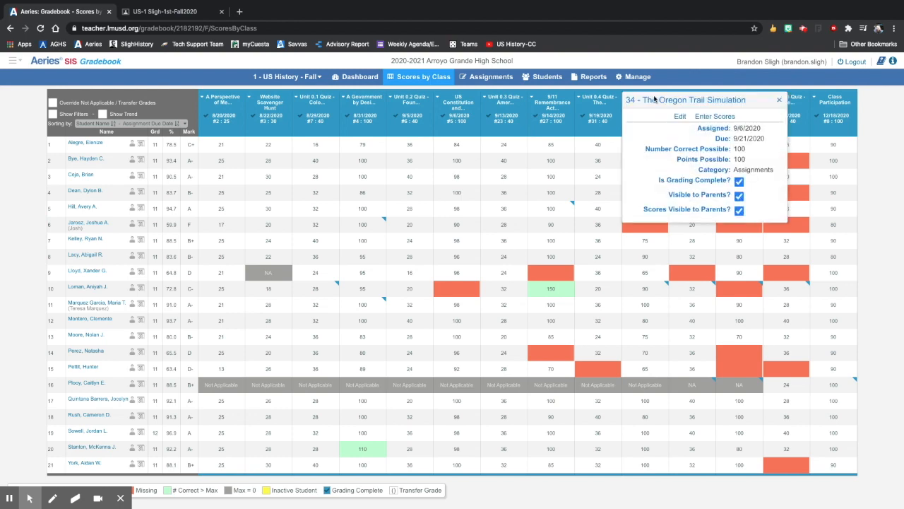
left_click(777, 101)
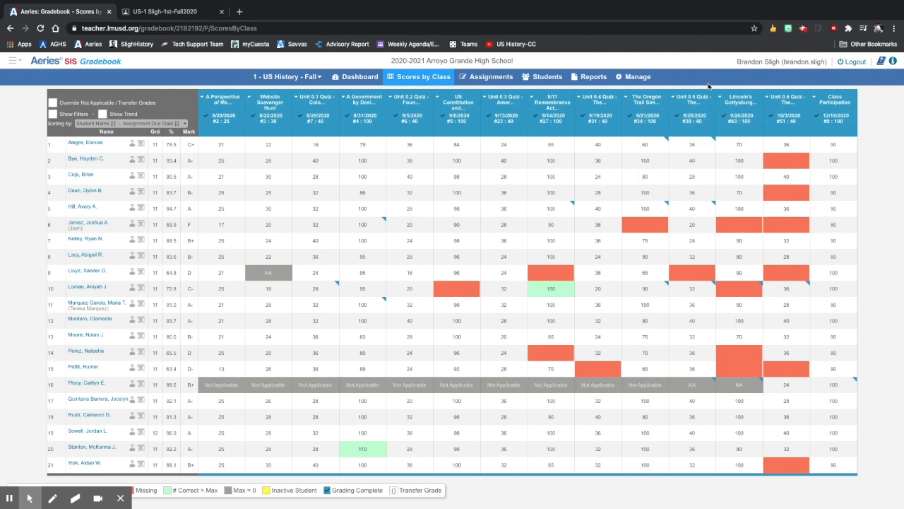
Step: Open the gradebook category settings and delete the Engagement/Participation category from the period 6 US History gradebook
left_click(634, 79)
left_click(633, 80)
left_click(632, 80)
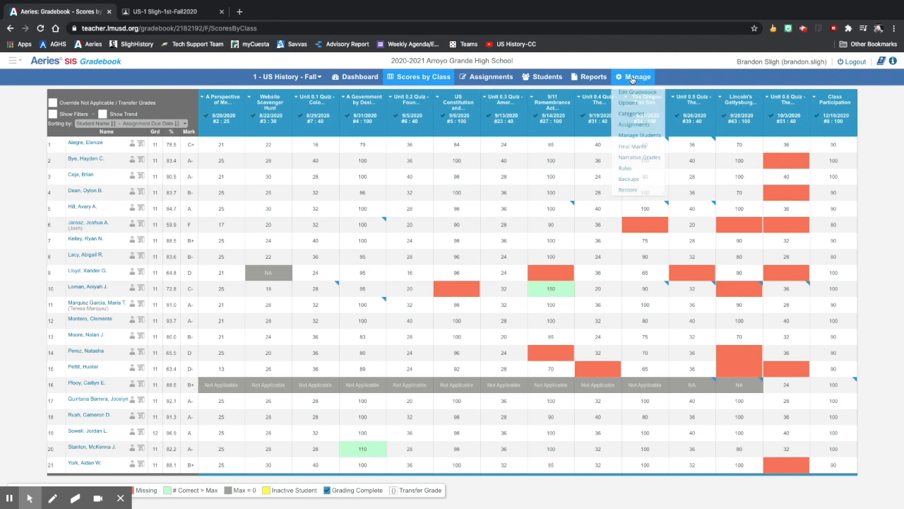
left_click(632, 114)
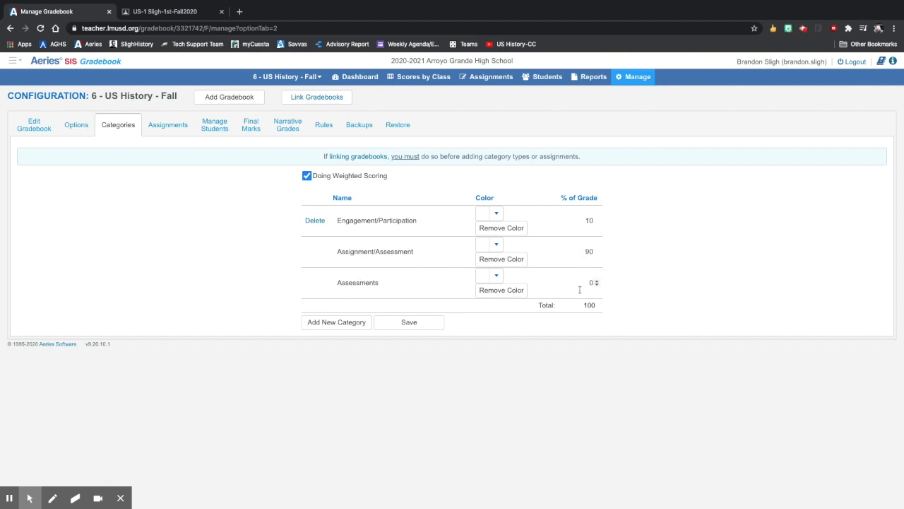
left_click(315, 237)
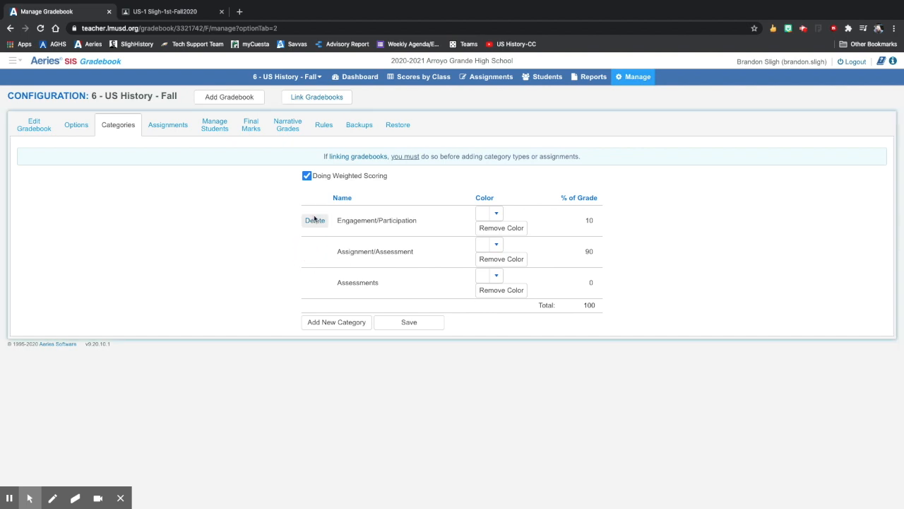
left_click(315, 220)
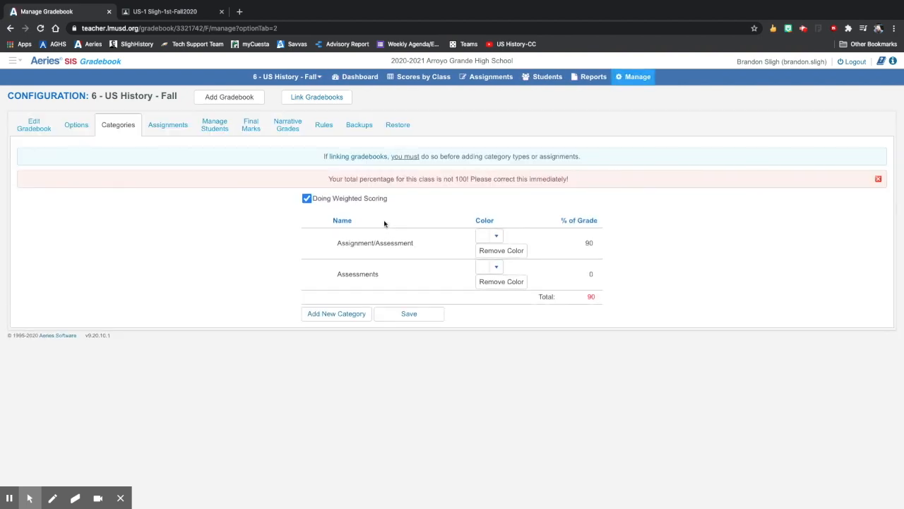
Step: Copy the name Assignment/Assessment from the first category and rename the Assessments category with it
left_click(407, 240)
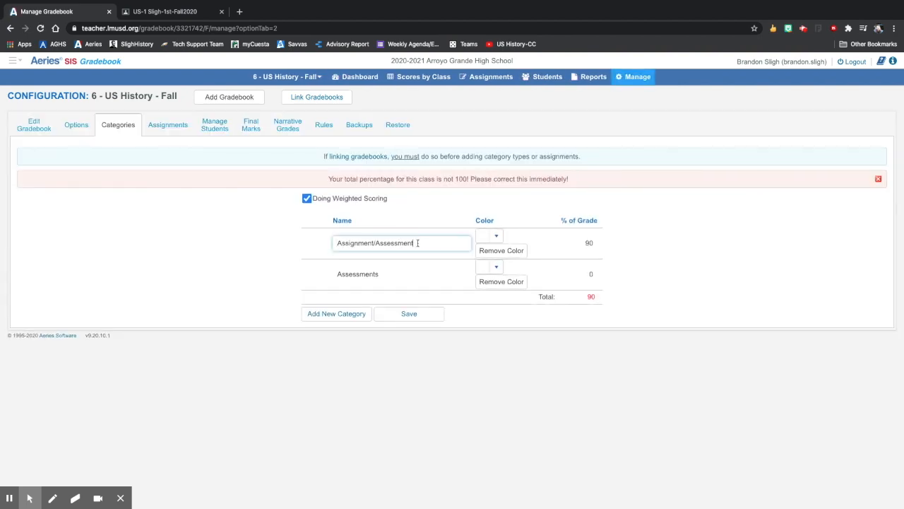
triple_click(418, 242)
key("ctrl+c")
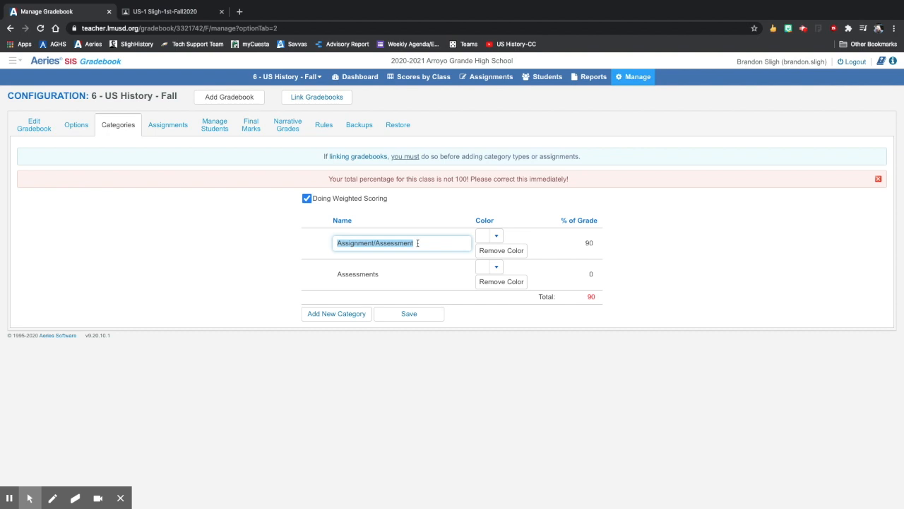
left_click(383, 273)
key("ctrl+a")
key("ctrl+v")
left_click(360, 353)
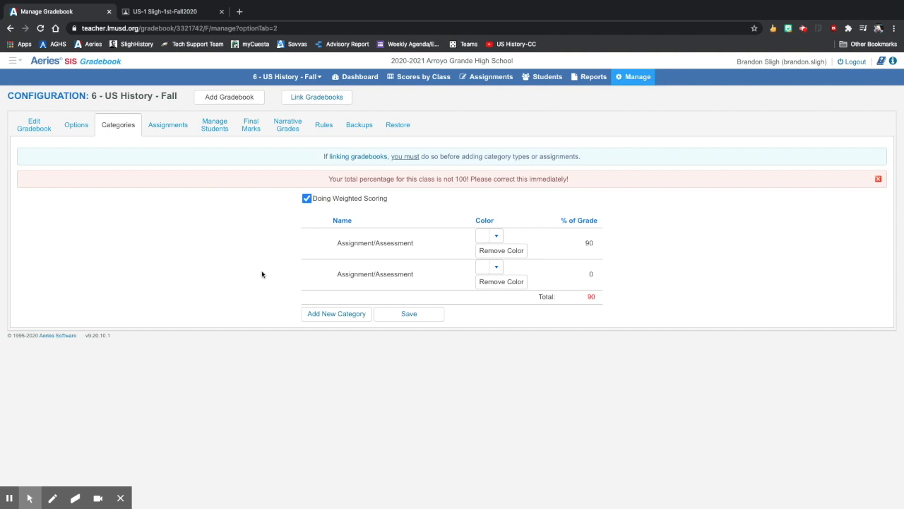
Step: Rename the first category, weighted at 90 percent, as "Engagment/Particiaption"
left_click(417, 244)
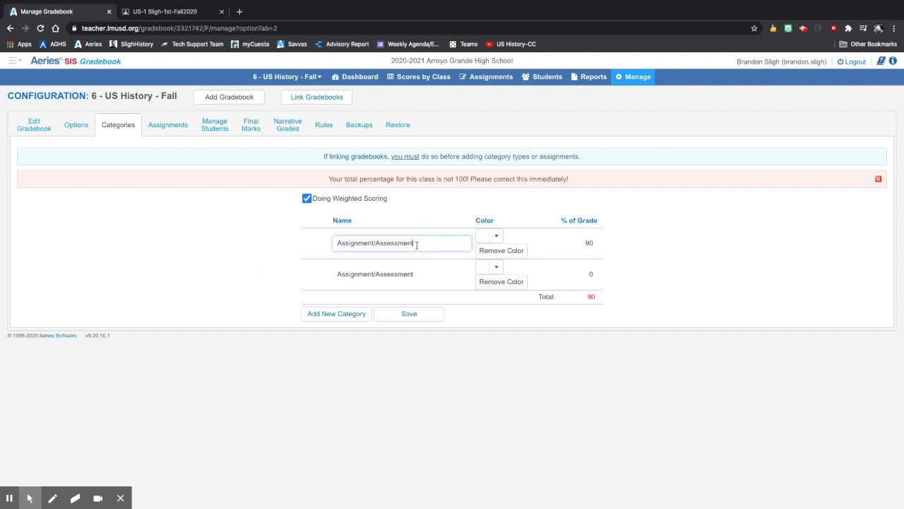
key("ctrl+a")
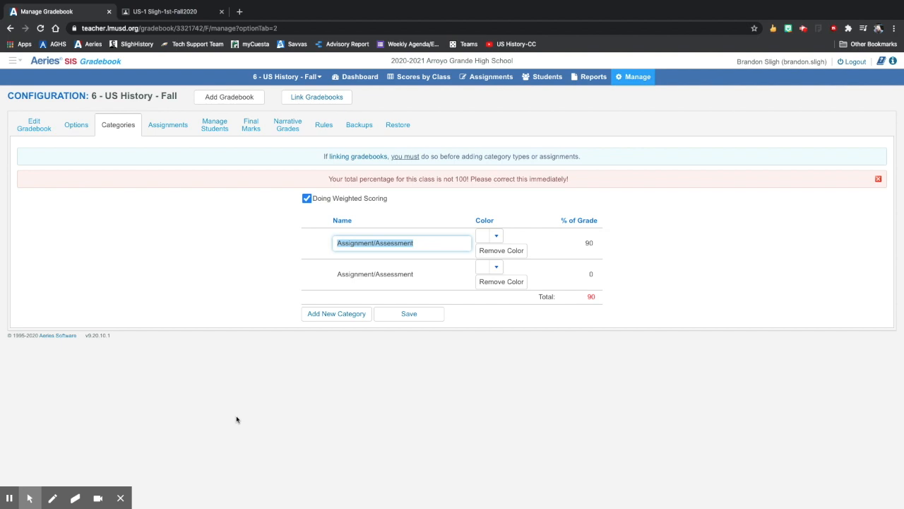
type("E")
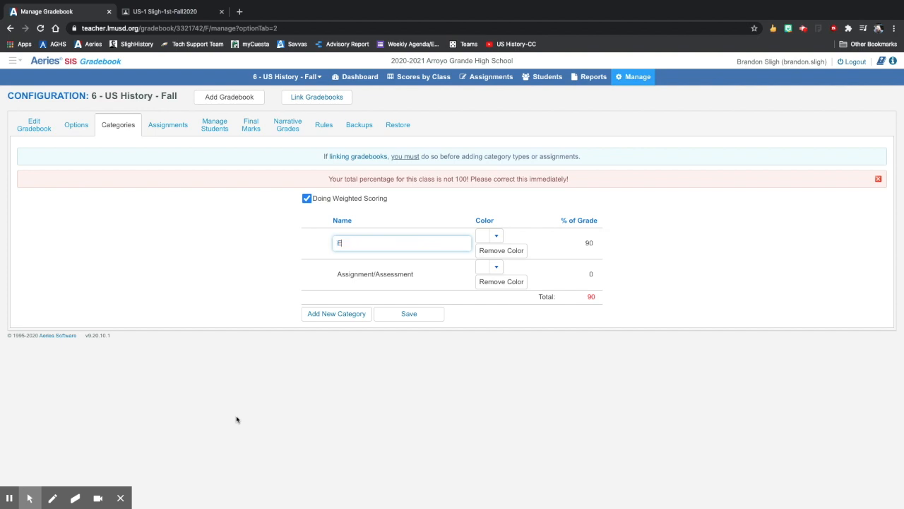
type("ngagment/Particiaption")
Step: Set the percentage of grade to 10 for the participation category and 90 for the Assignment/Assessment category
left_click(588, 243)
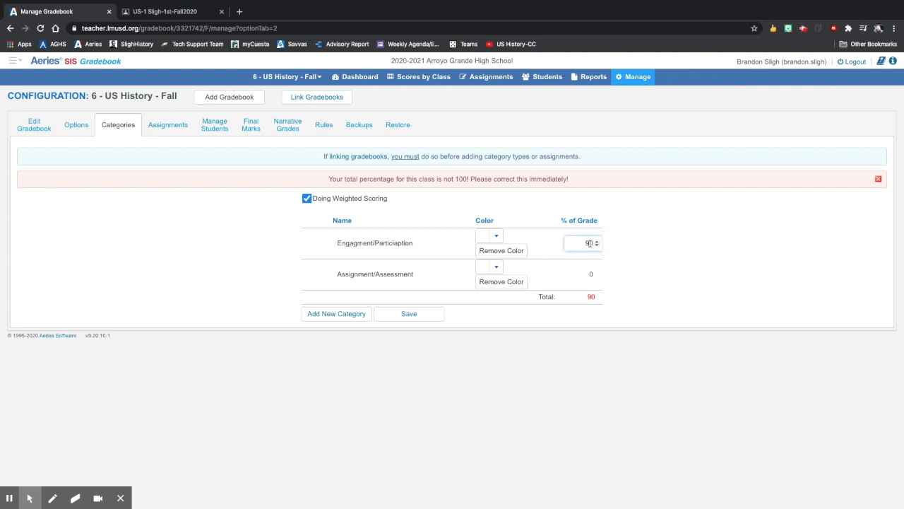
key("BackSpace")
key("BackSpace")
type("10")
key("Tab")
key("Tab")
key("Tab")
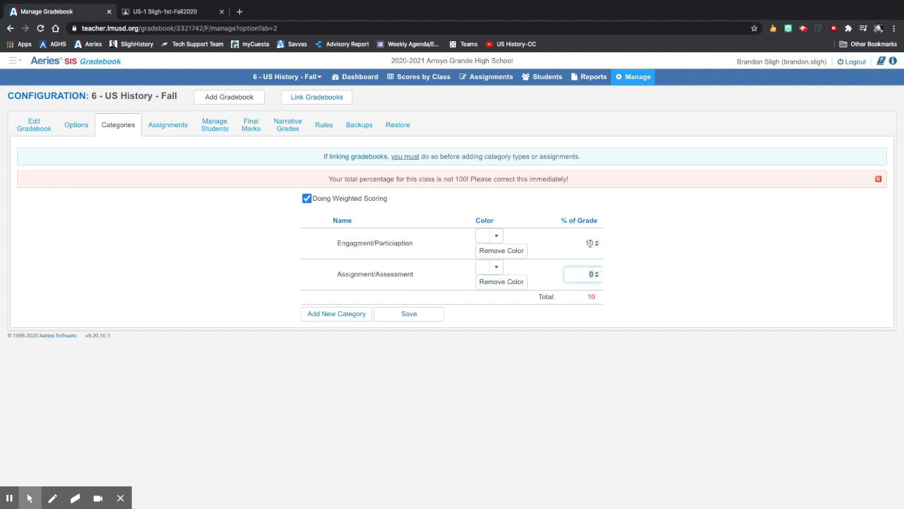
type("90")
left_click(519, 383)
Step: Correct the spelling of the first category's name to Engagement/Participation
left_click(359, 220)
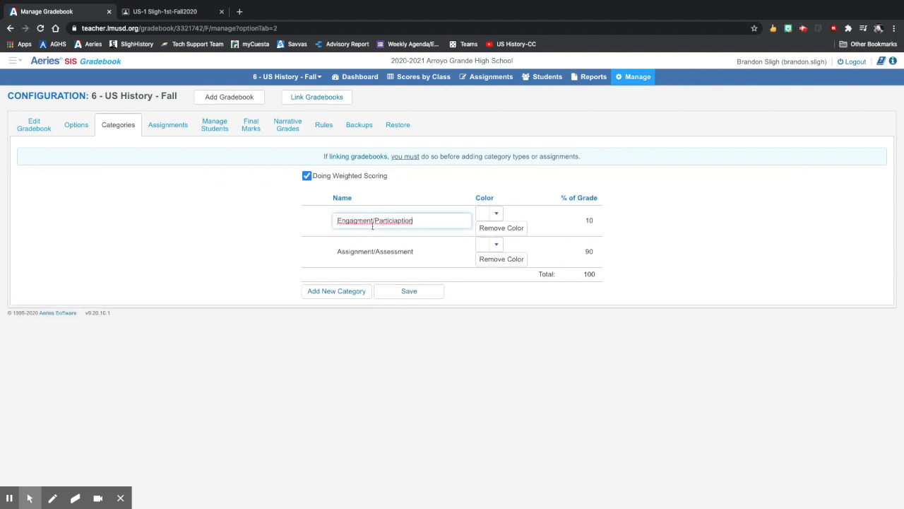
double_click(359, 221)
type("Engagement")
double_click(384, 219)
type("Participation")
left_click(486, 379)
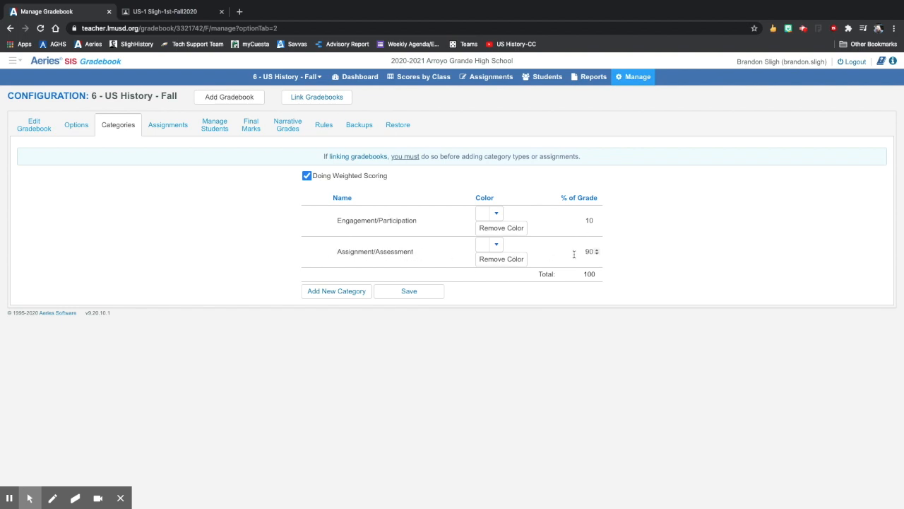
Step: Save the category settings and open the period 6 US History scores by class
left_click(416, 294)
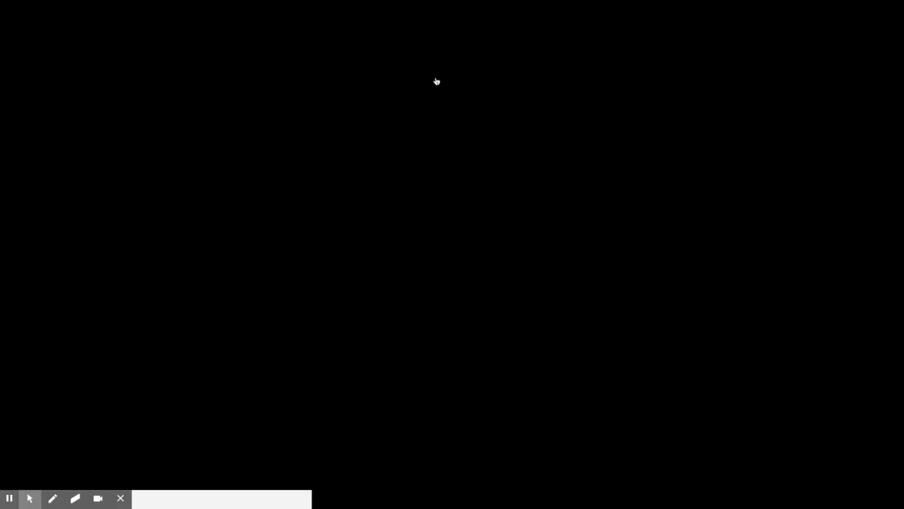
left_click(436, 78)
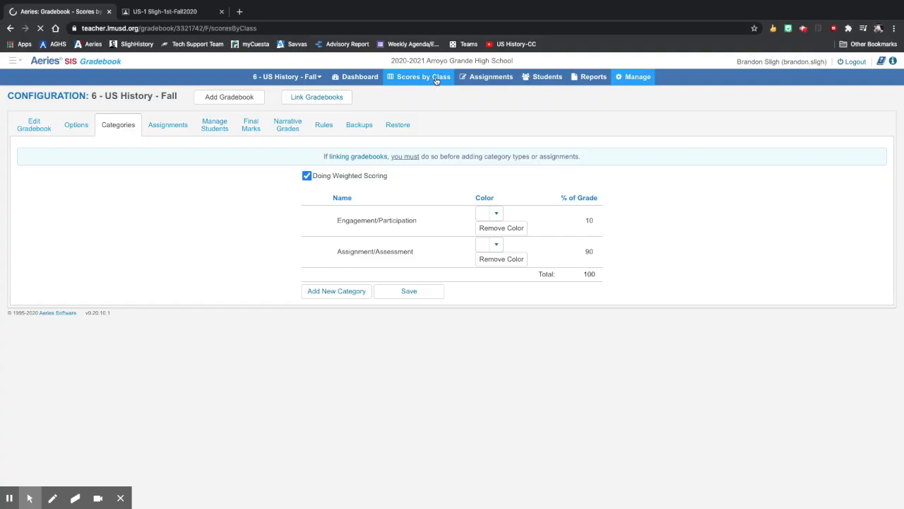